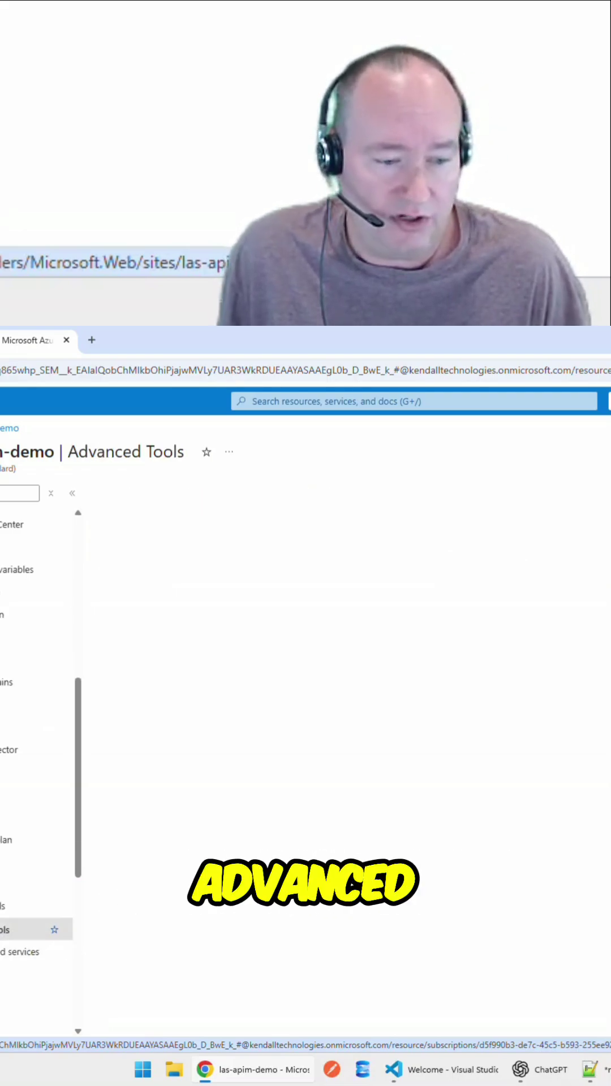
Step: Launch Kudu for las-apim-demo and show the Debug console options
left_click(102, 573)
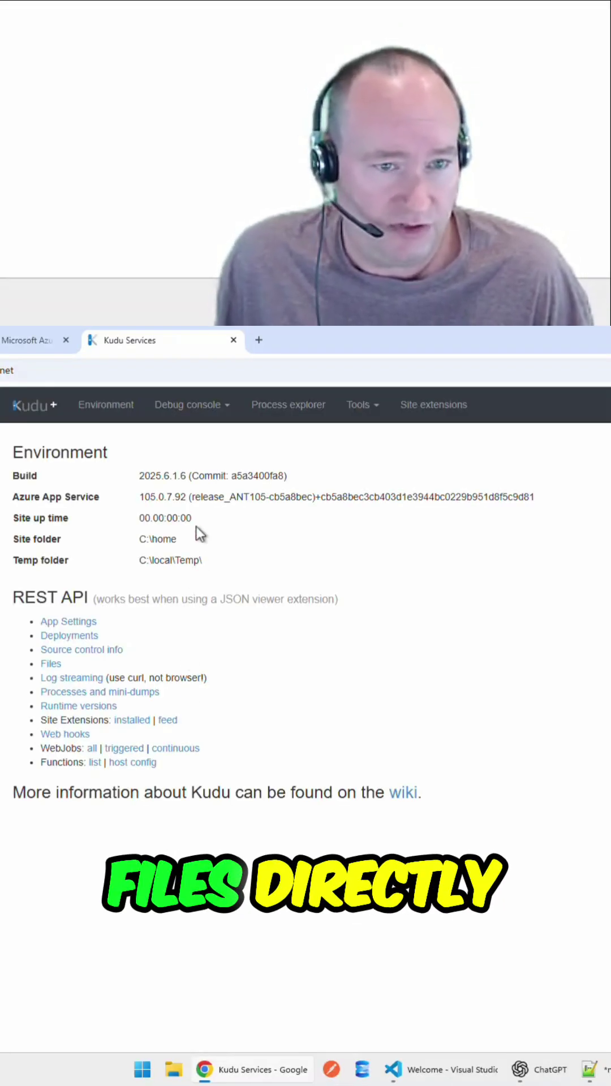
left_click(184, 408)
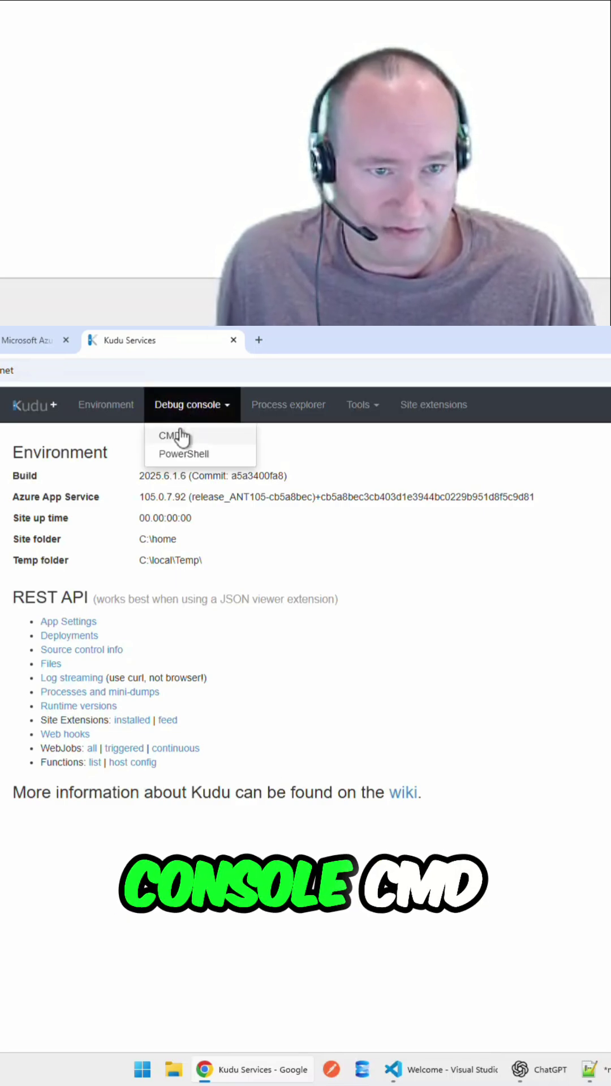
Step: Open the CMD console, browse to site/wwwroot, and open host.json for editing
left_click(174, 435)
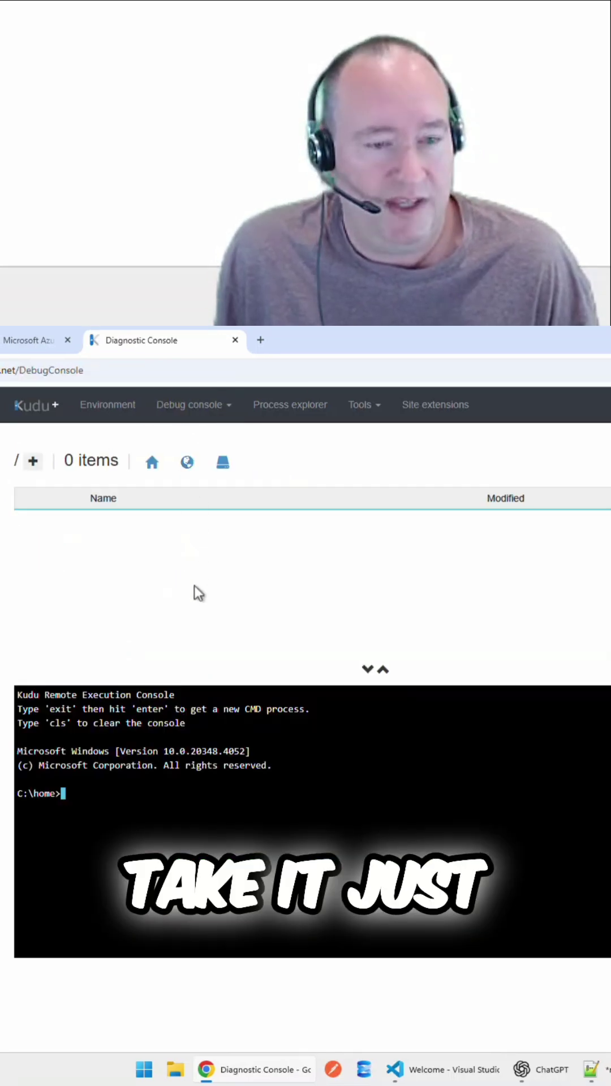
left_click(112, 610)
left_click(125, 566)
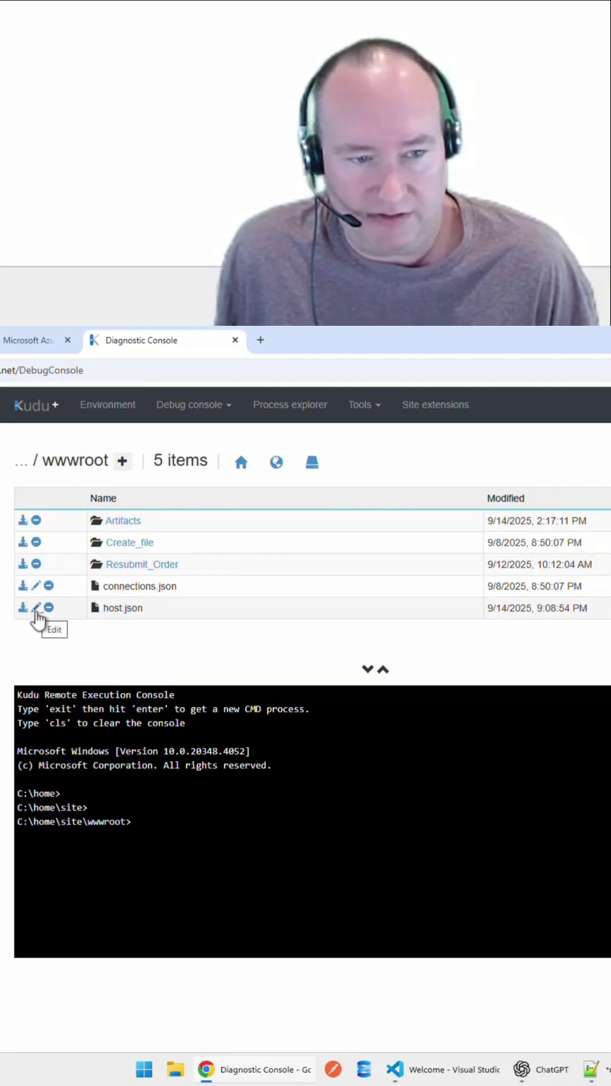
left_click(36, 609)
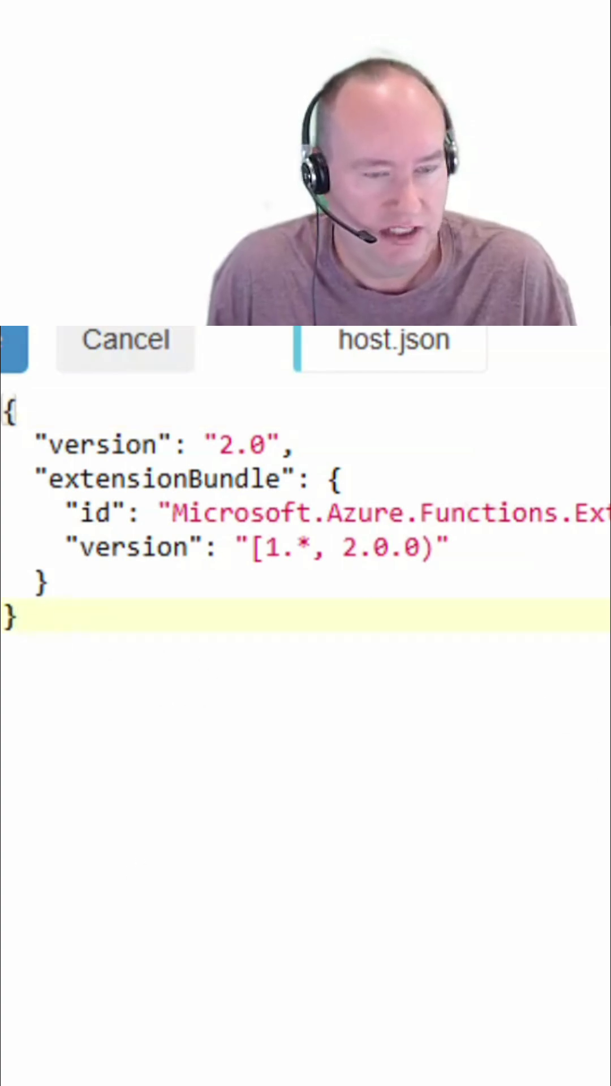
Step: Replace host.json with JSON setting McpServerEndpoints enable true and anonymous authentication
key("ctrl+a")
key("ctrl+v")
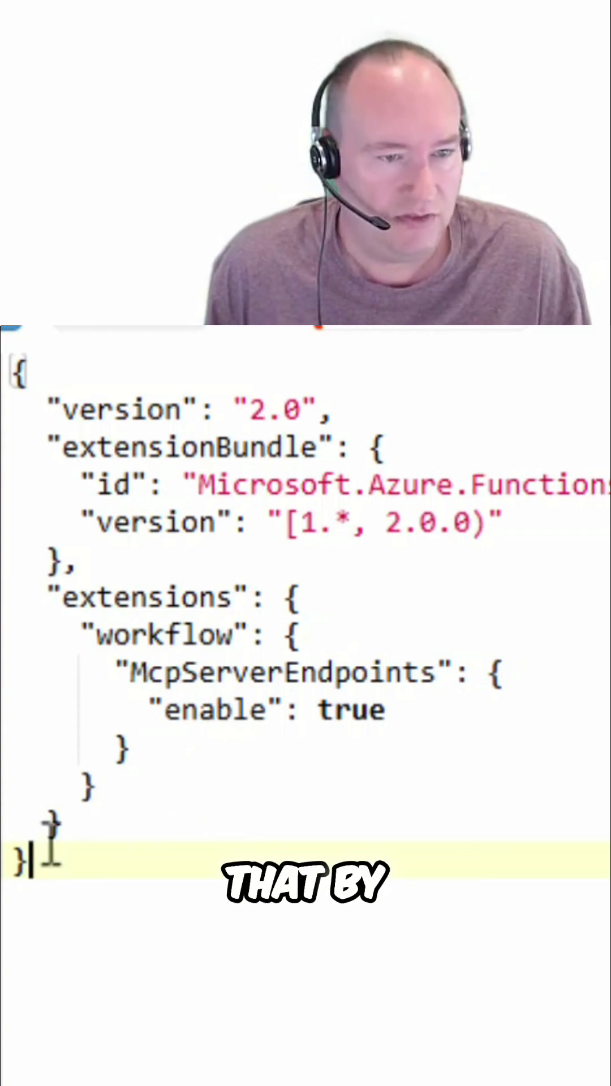
left_click_drag(49, 874, 12, 374)
key("ctrl+v")
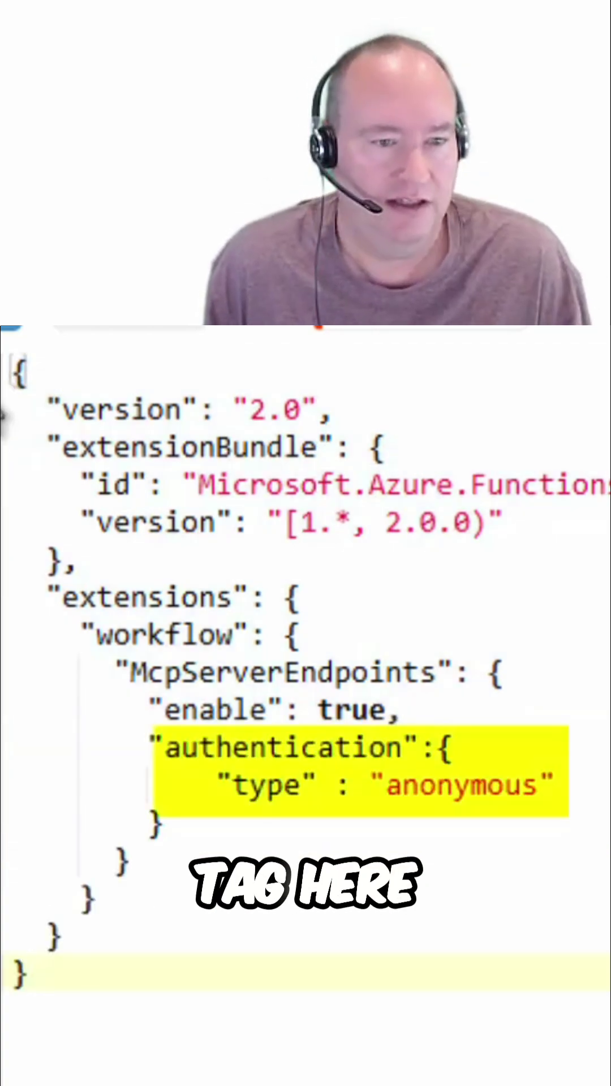